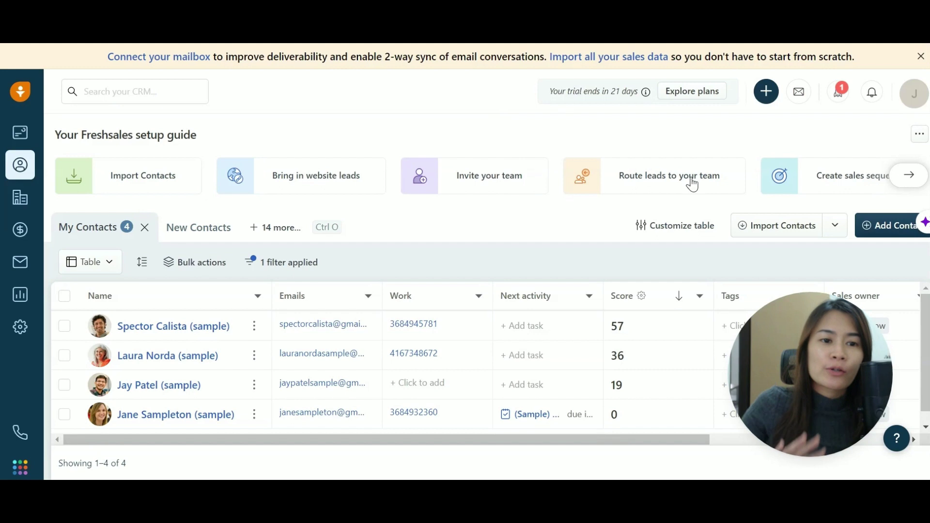
# - Reload the contacts page and bring up a contact's Score popover with its Customize Contact scoring link
pyautogui.click(22, 94)
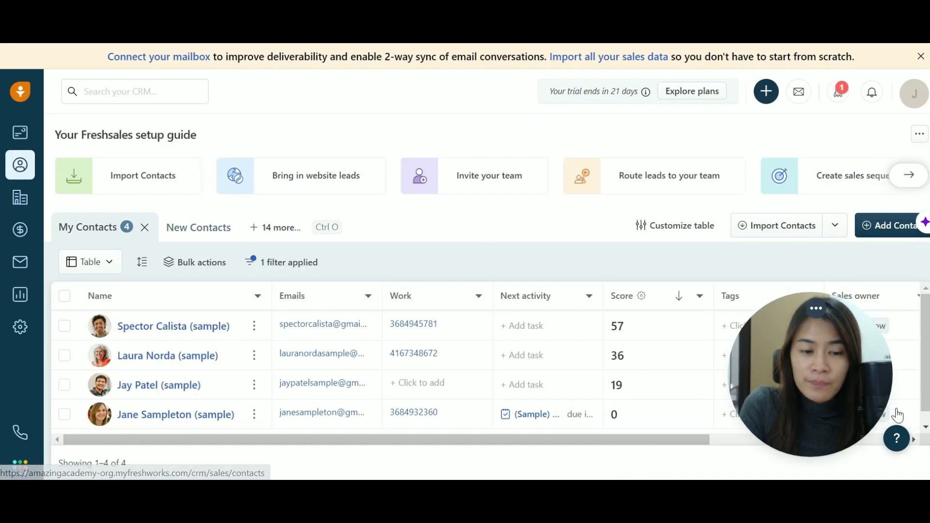
pyautogui.moveTo(818, 389); pyautogui.dragTo(843, 388)
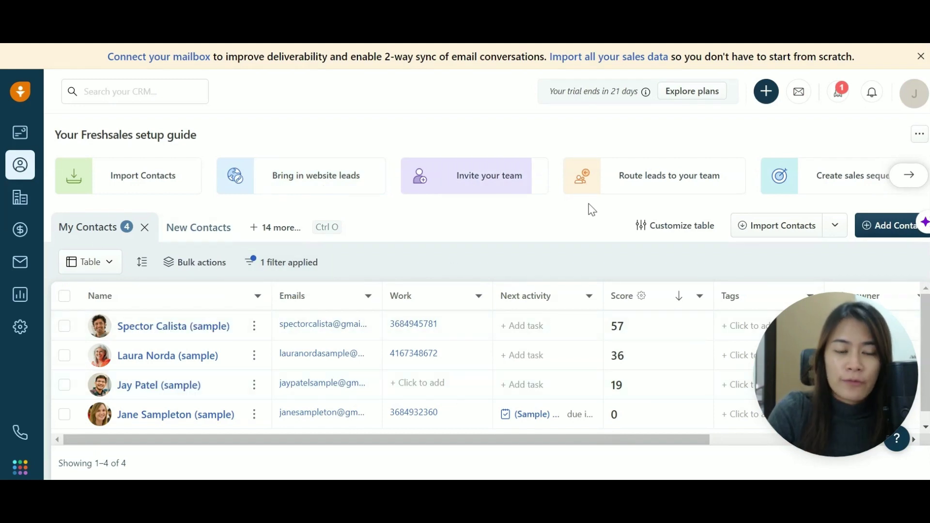
pyautogui.click(780, 449)
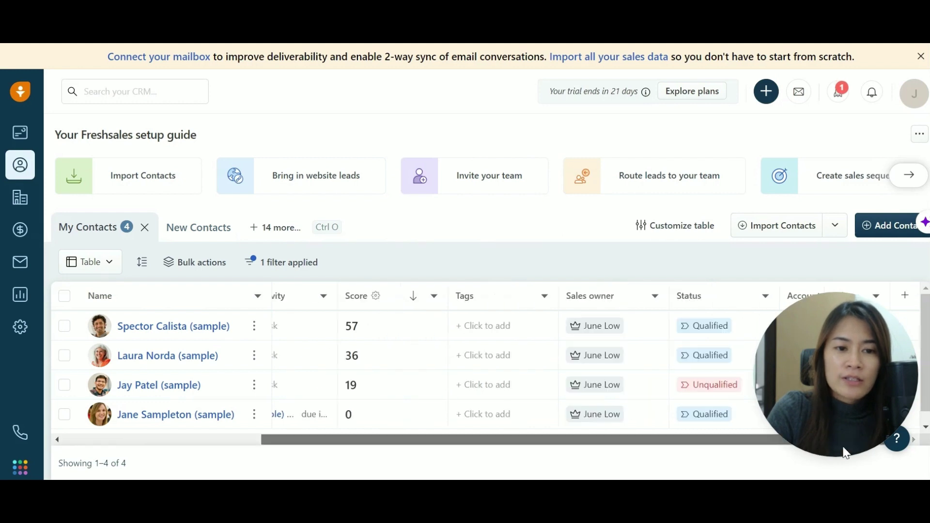
pyautogui.moveTo(847, 448); pyautogui.dragTo(361, 448)
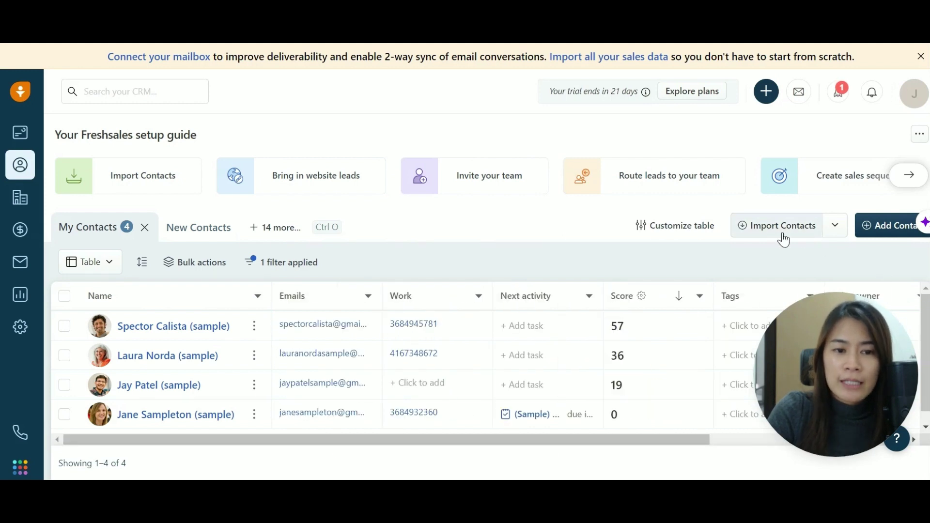
pyautogui.moveTo(795, 300); pyautogui.dragTo(164, 105)
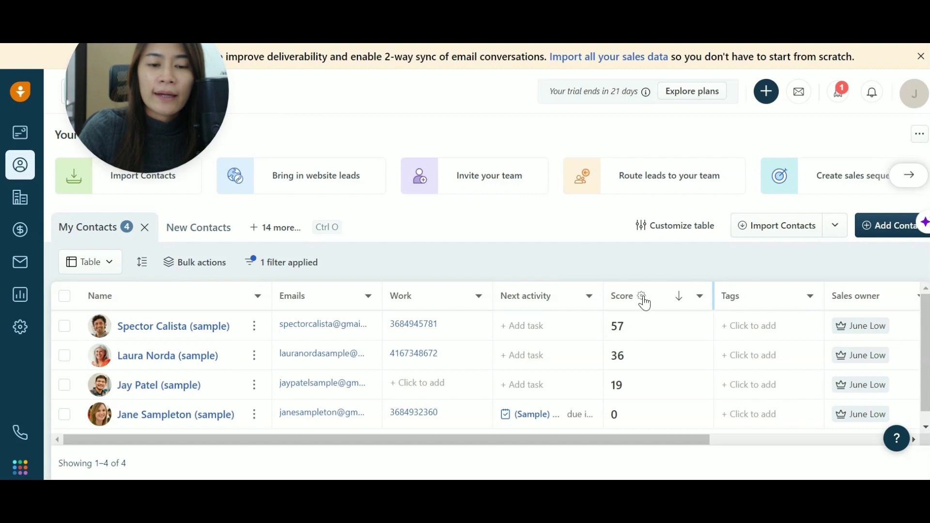
# - Open Customize Contact scoring from the Score popover and scroll through the scoring page
pyautogui.moveTo(645, 330)
pyautogui.click(714, 322)
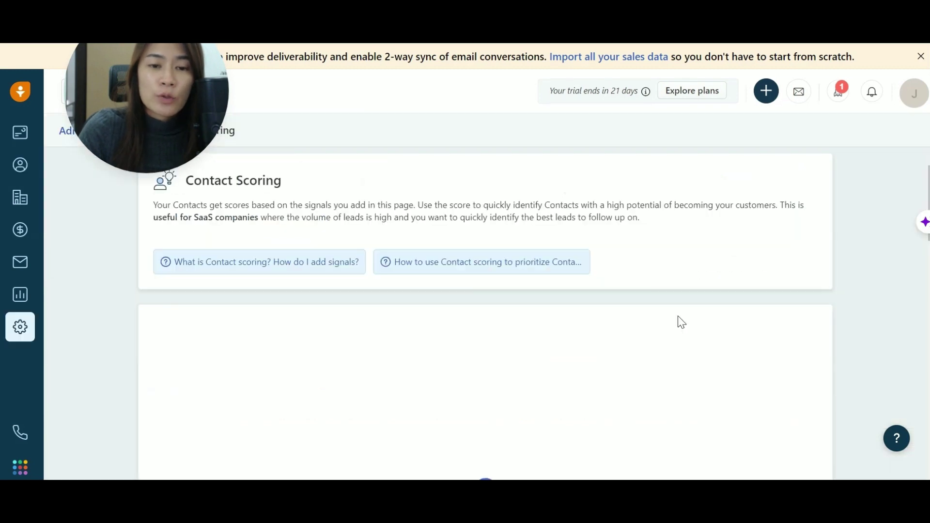
pyautogui.scroll(10, 154, 131)
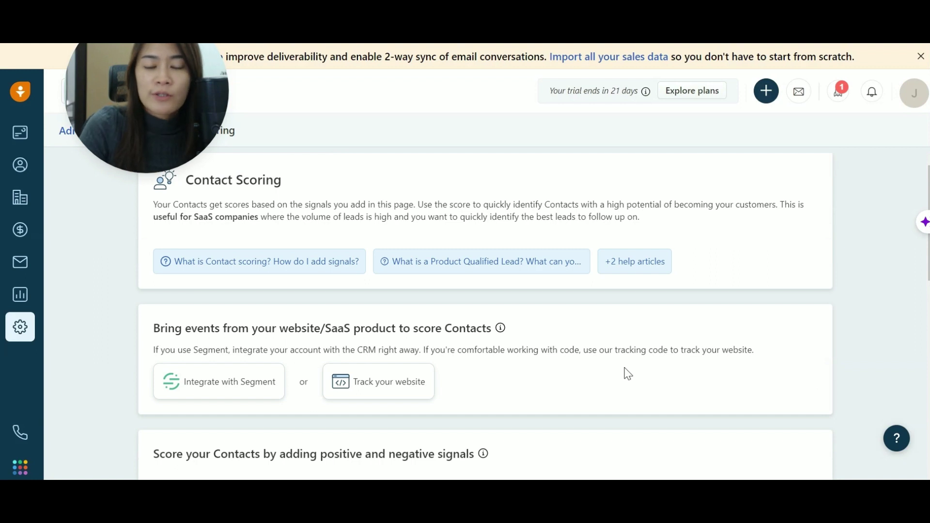
pyautogui.scroll(-5, 512, 357)
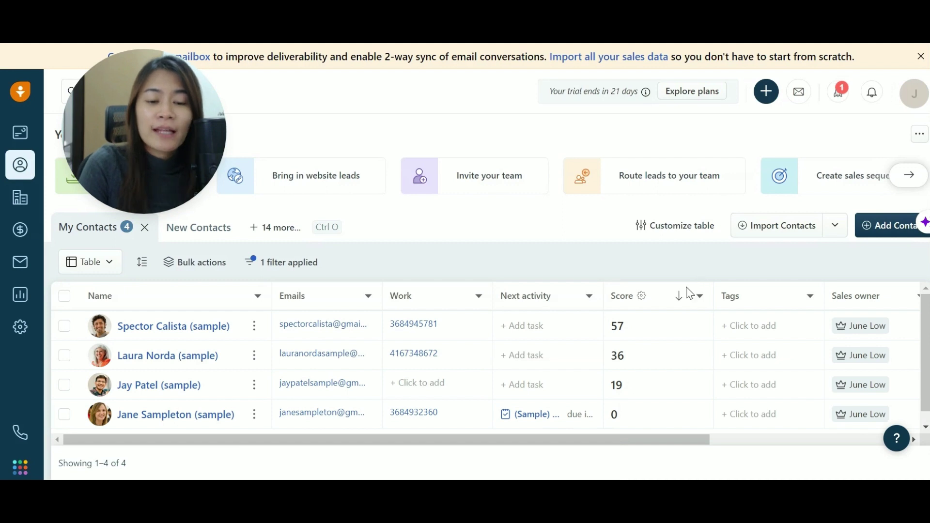
pyautogui.moveTo(642, 295)
pyautogui.moveTo(554, 443); pyautogui.dragTo(762, 446)
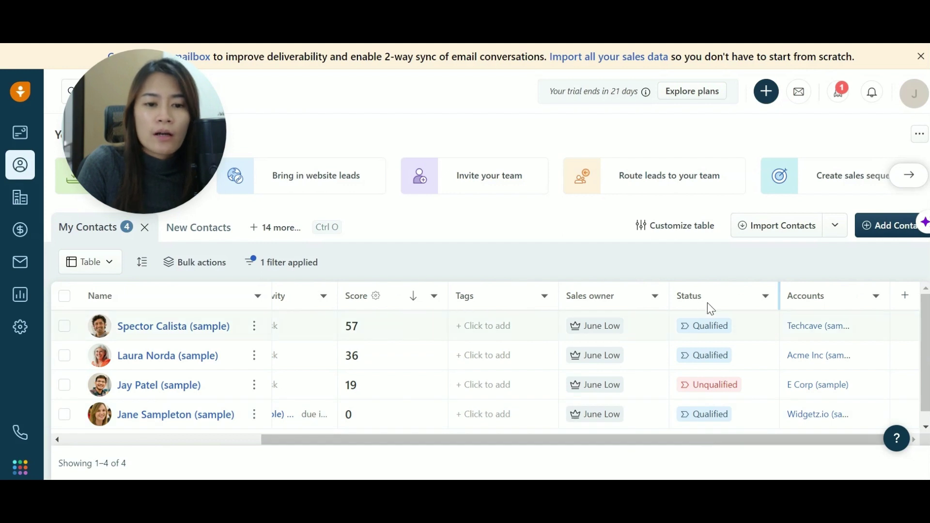
pyautogui.click(765, 296)
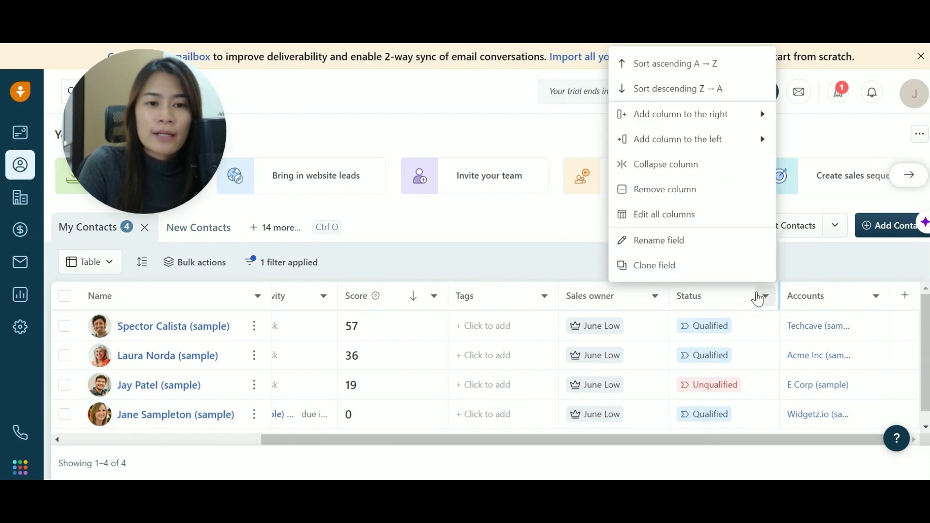
pyautogui.scroll(-1, 747, 348)
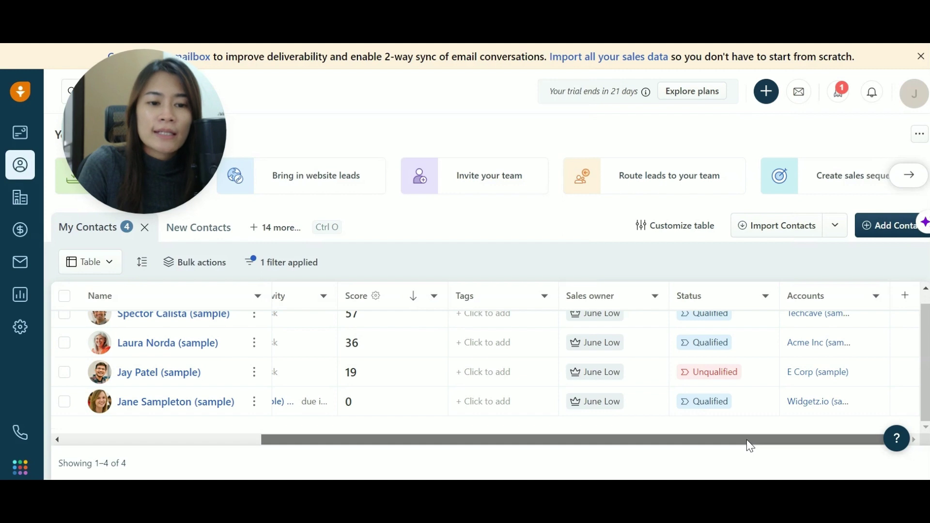
pyautogui.moveTo(754, 449); pyautogui.dragTo(555, 441)
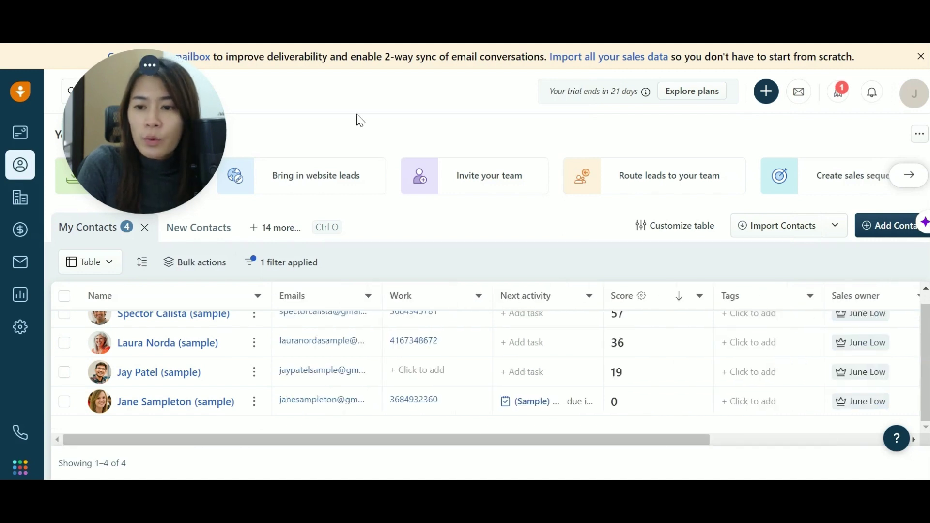
pyautogui.moveTo(153, 110); pyautogui.dragTo(845, 128)
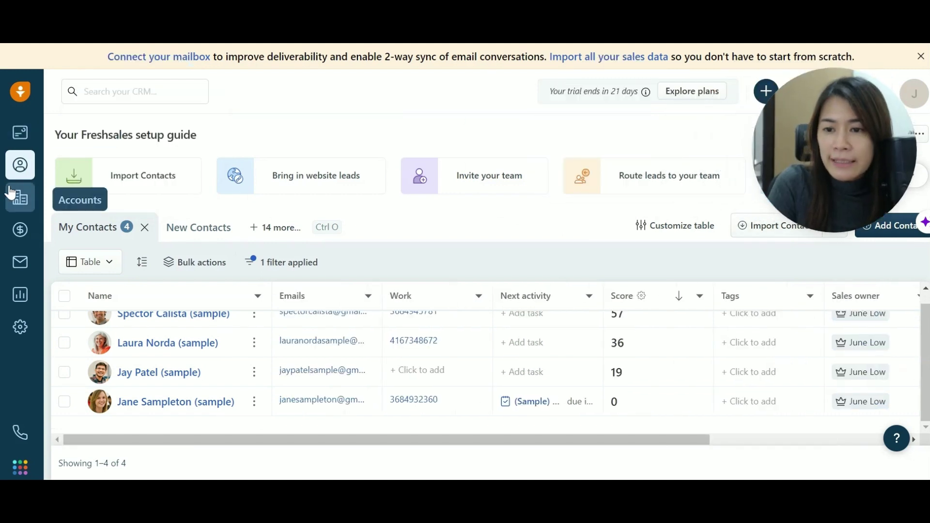
# - Open My Accounts, start and then cancel a task for Acme Inc, and scroll the table
pyautogui.click(12, 209)
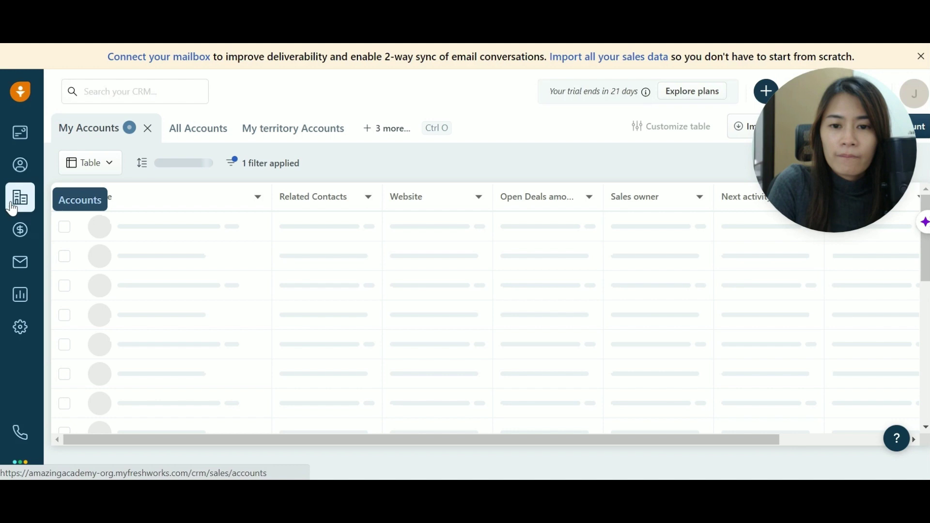
pyautogui.moveTo(814, 164); pyautogui.dragTo(72, 439)
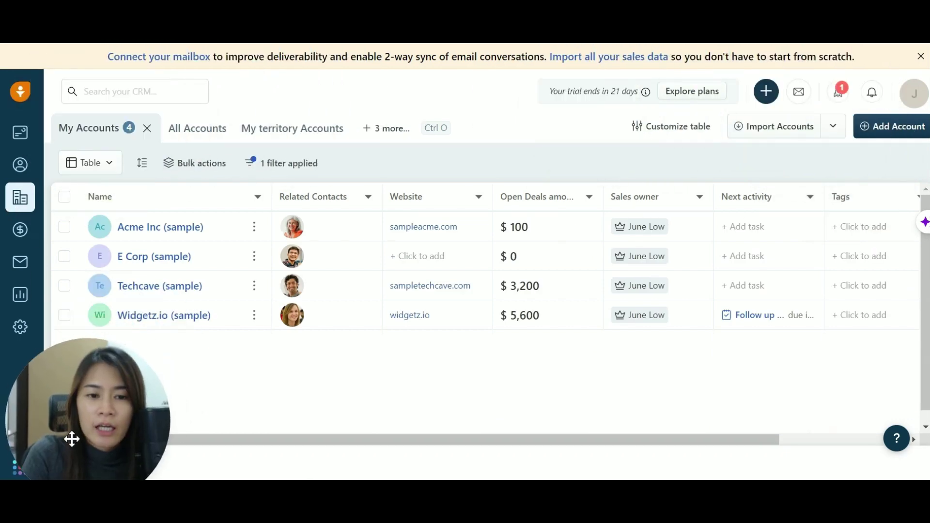
pyautogui.click(754, 231)
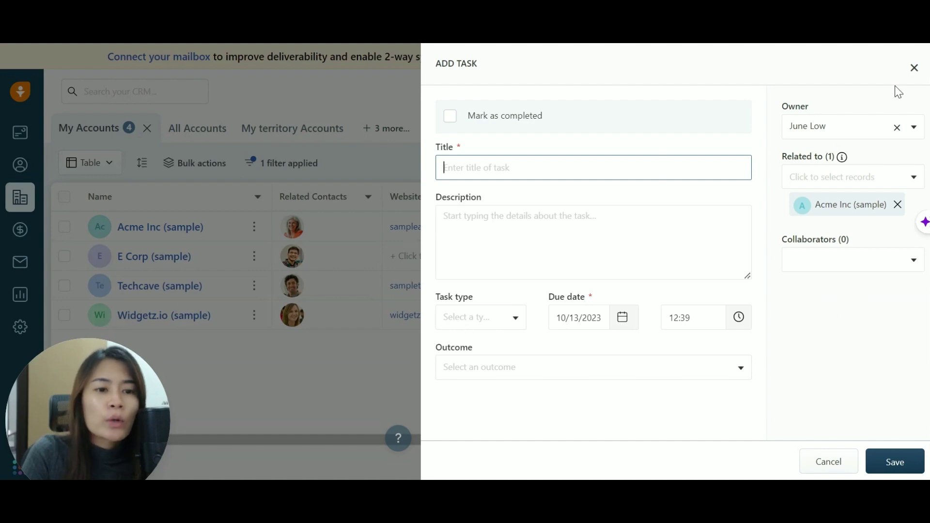
pyautogui.click(914, 68)
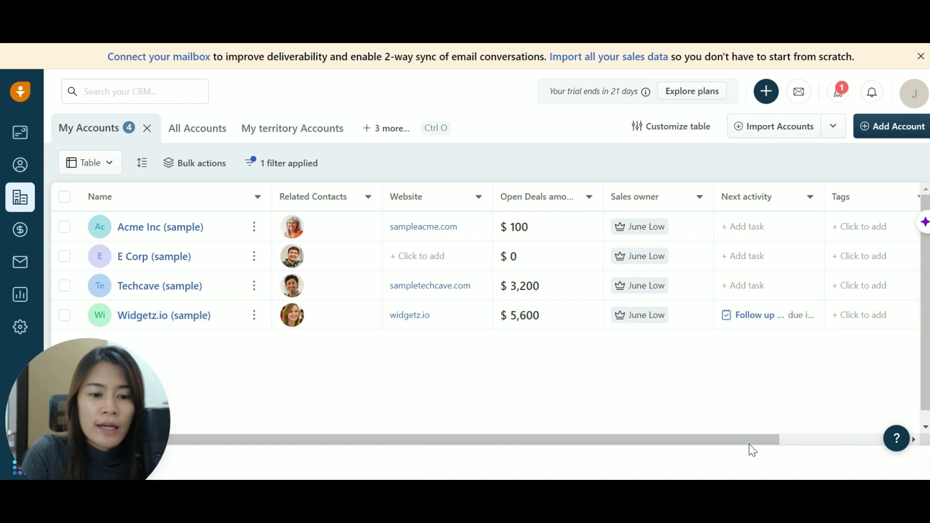
pyautogui.moveTo(752, 446); pyautogui.dragTo(857, 442)
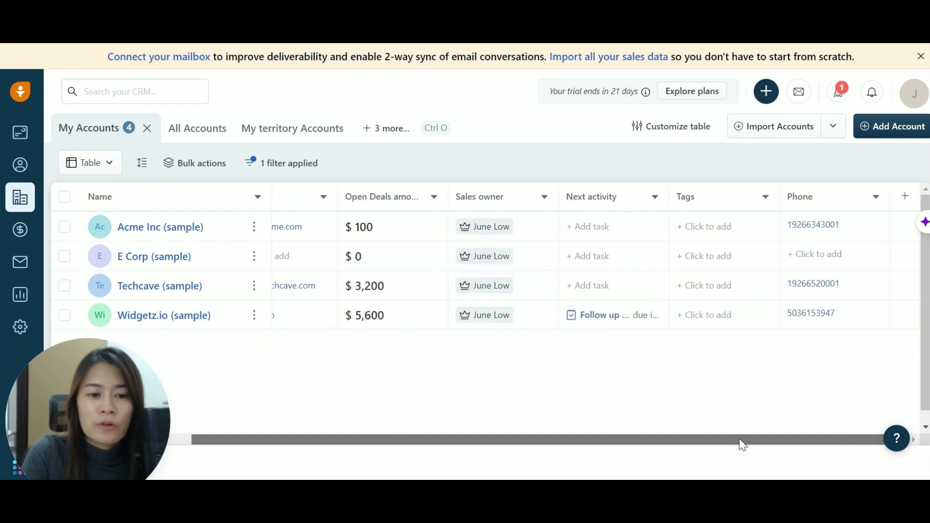
pyautogui.moveTo(318, 439); pyautogui.dragTo(64, 443)
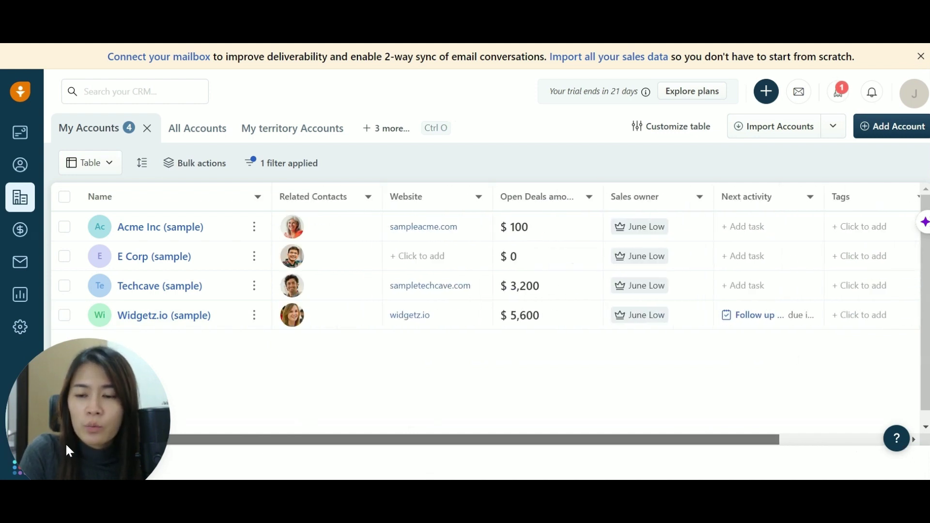
# - Go to My Contacts and open then close the '+ 14 more...' saved views list without switching
pyautogui.click(19, 166)
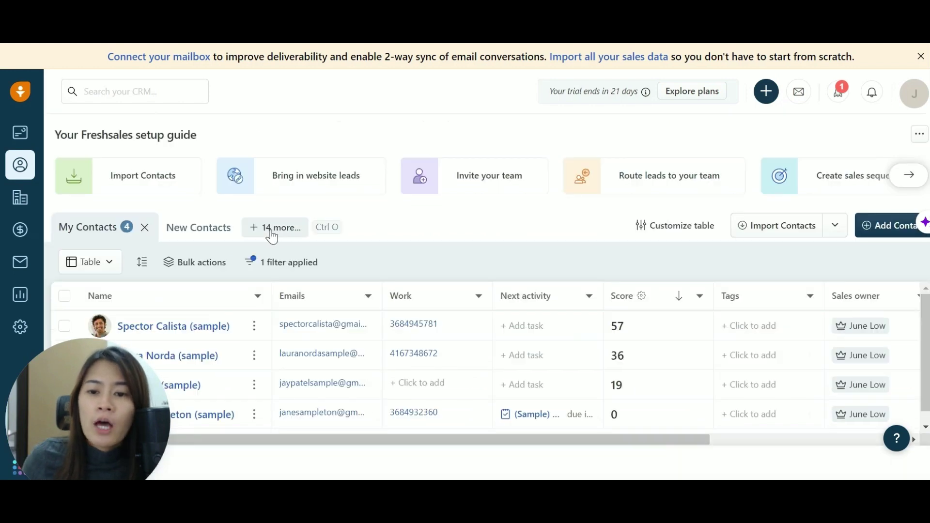
pyautogui.click(271, 228)
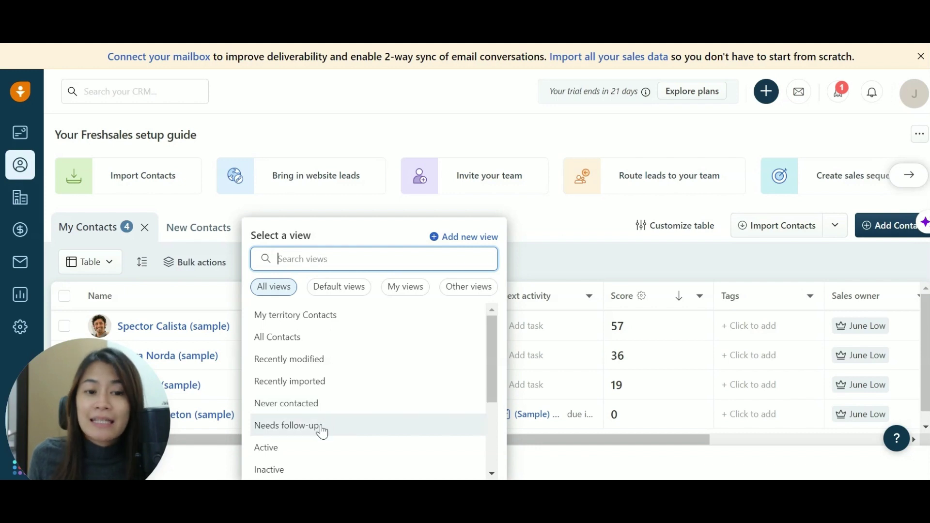
pyautogui.click(569, 229)
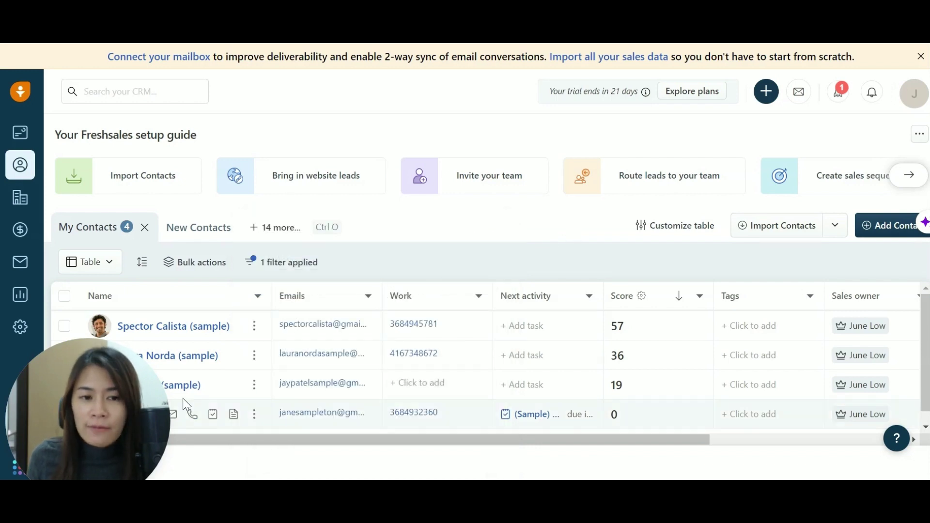
# - Open the deals pipeline and drag the Acme Inc deal from Qualification into Discovery
pyautogui.click(26, 242)
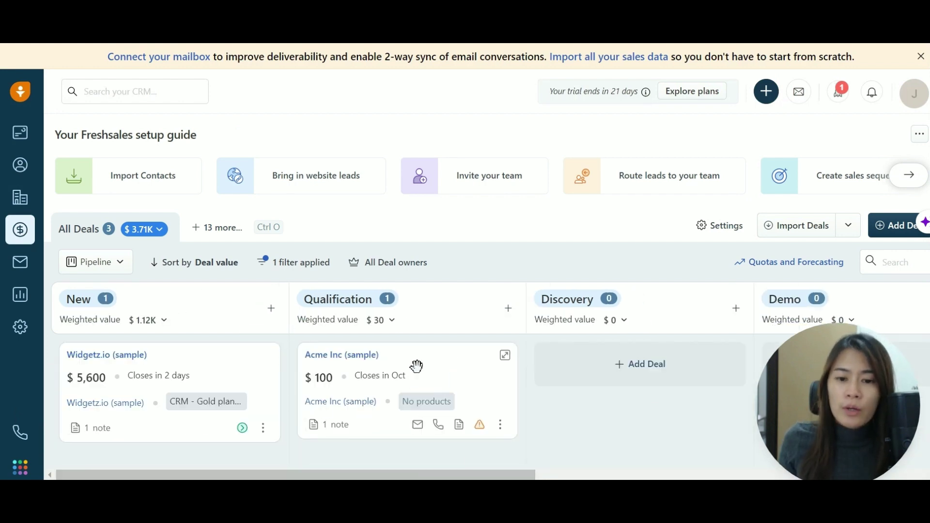
pyautogui.moveTo(651, 373); pyautogui.dragTo(644, 381)
pyautogui.moveTo(390, 366)
pyautogui.mouseDown()
pyautogui.moveTo(628, 364)
pyautogui.moveTo(355, 373)
pyautogui.moveTo(390, 361)
pyautogui.mouseUp()
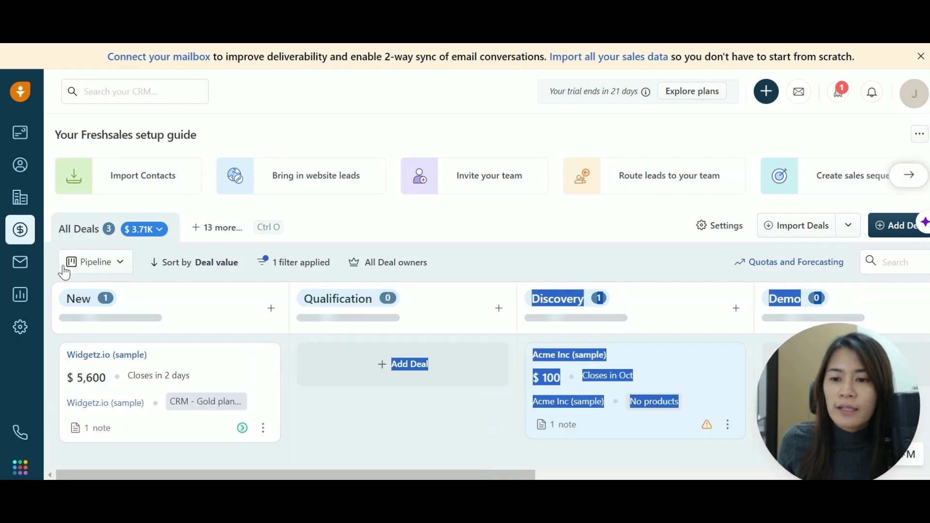
# - Open the Conversations email page and clear the accidental text selection
pyautogui.click(18, 271)
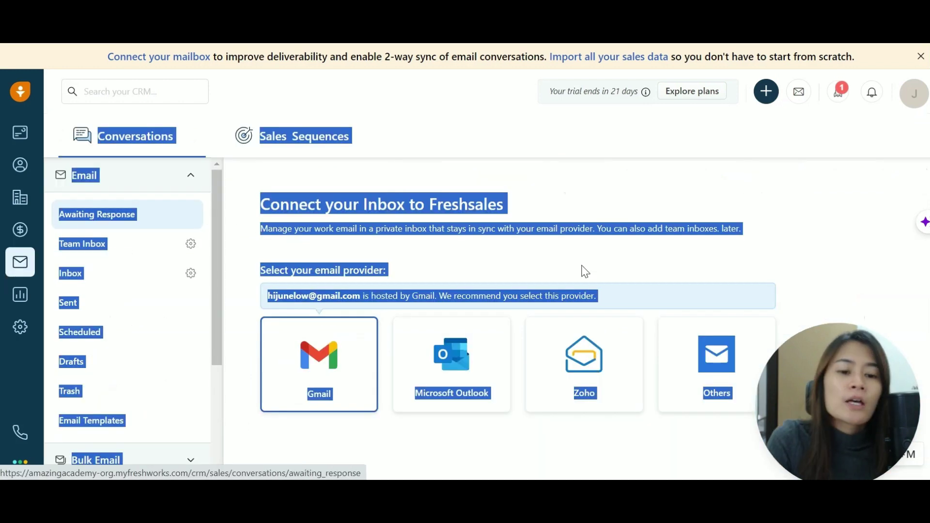
pyautogui.click(722, 215)
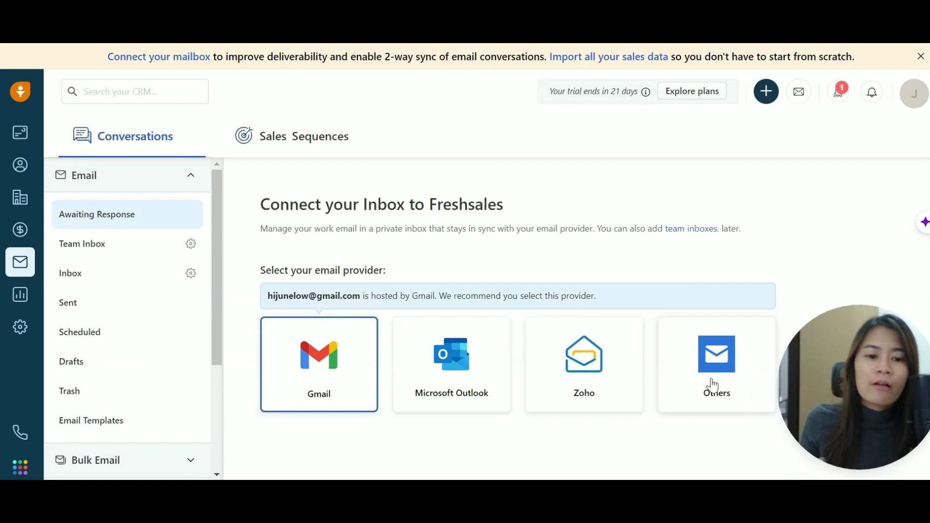
# - Look at the email connection prompt's 2-way sync option, dismiss it without connecting, then go to Analytics
pyautogui.click(716, 353)
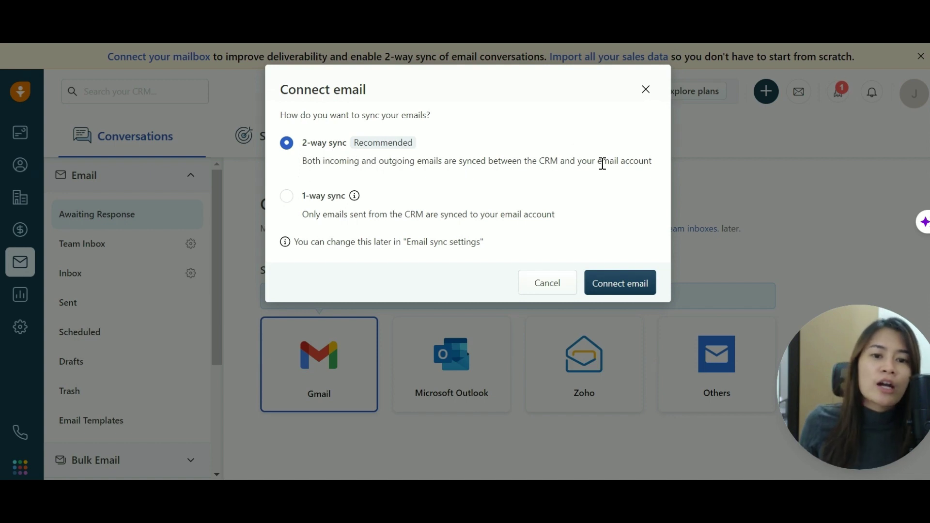
pyautogui.moveTo(650, 164); pyautogui.dragTo(298, 173)
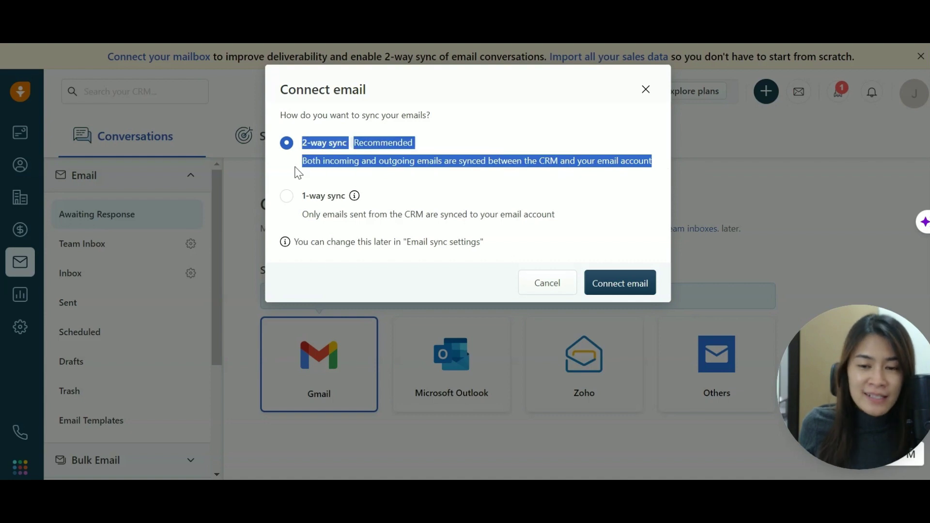
pyautogui.click(302, 176)
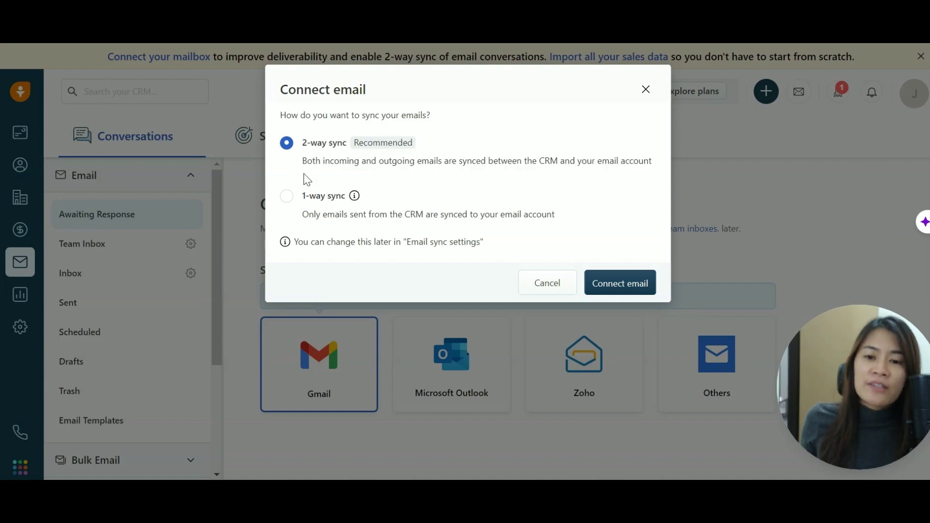
pyautogui.click(645, 90)
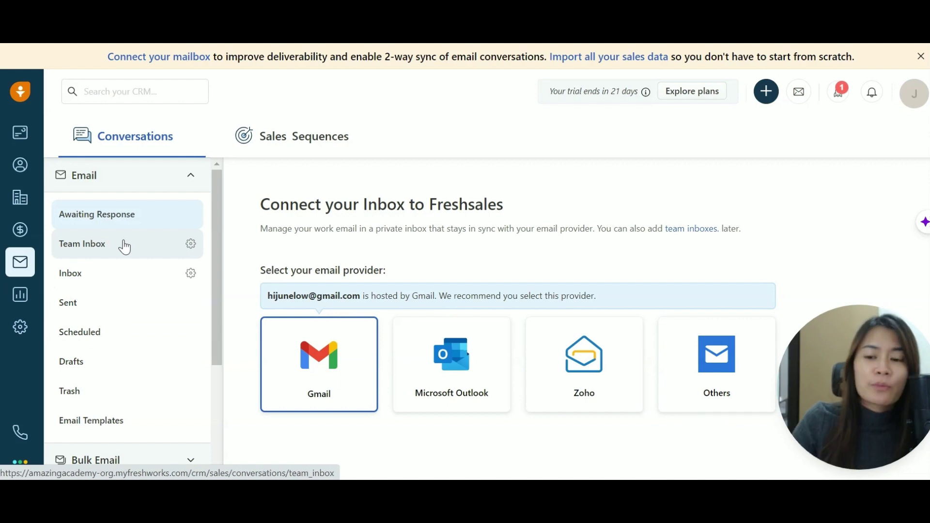
pyautogui.click(20, 298)
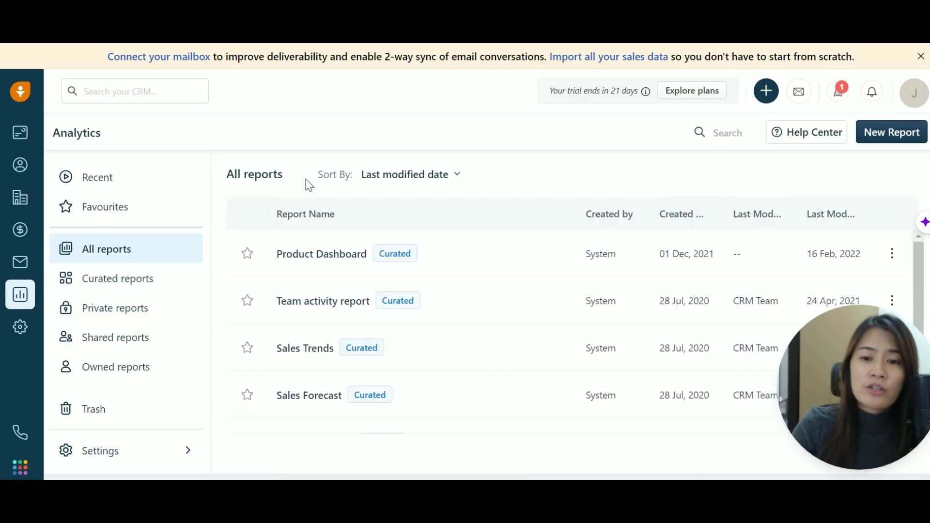
# - Scroll All reports, view Owned reports then Shared reports, and open Analytics Settings
pyautogui.scroll(-2, 363, 329)
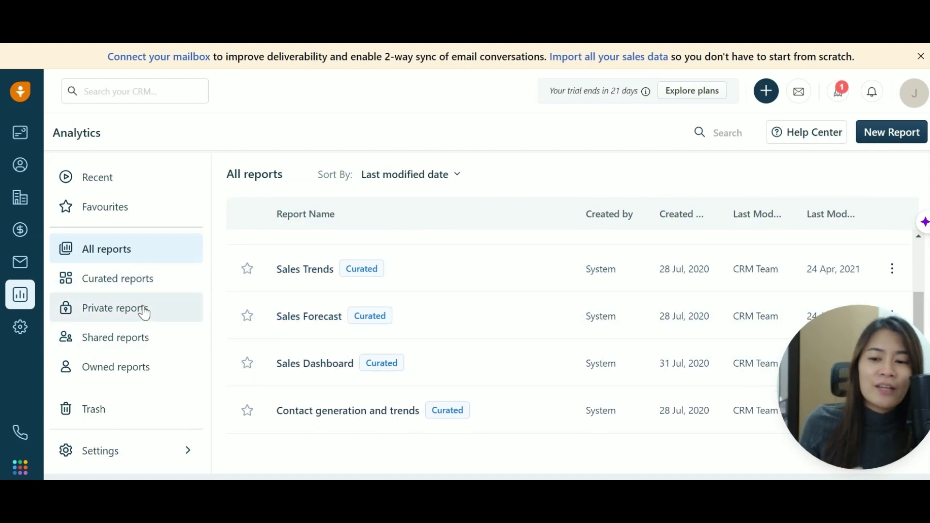
pyautogui.click(137, 381)
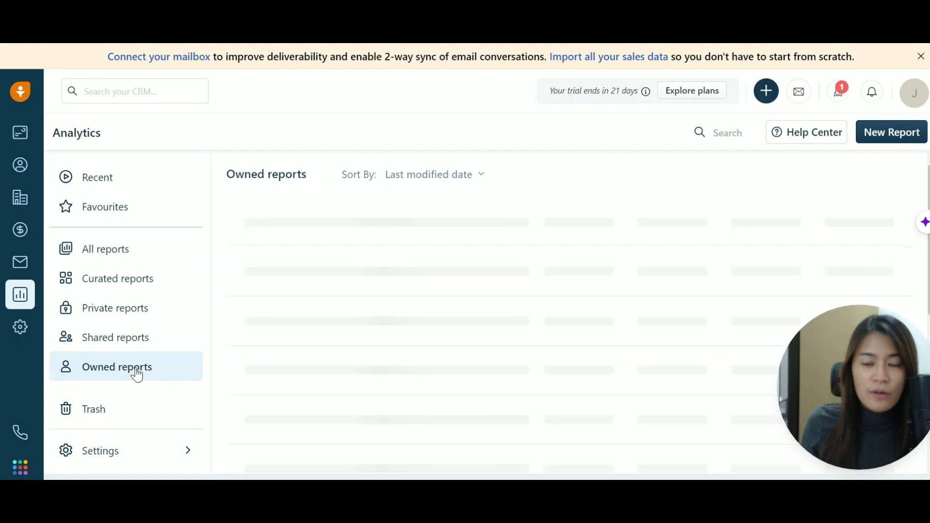
pyautogui.click(134, 339)
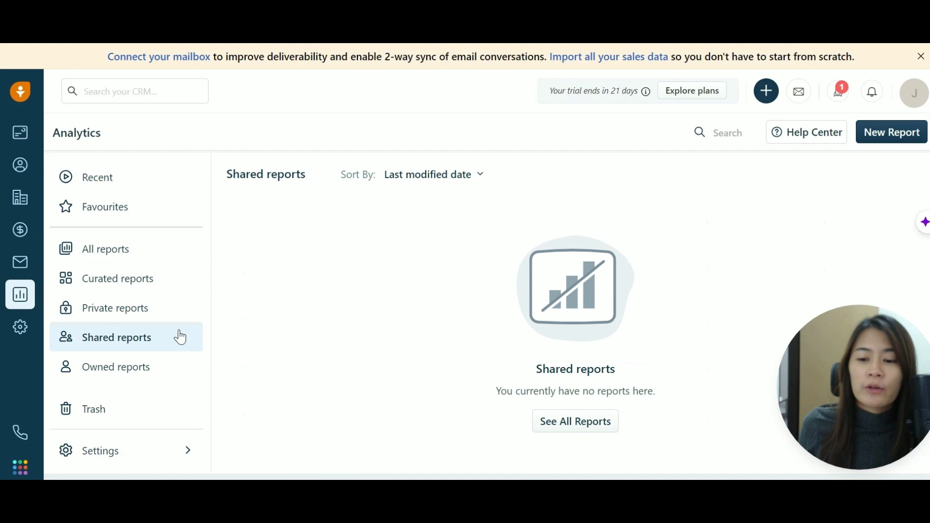
pyautogui.click(122, 463)
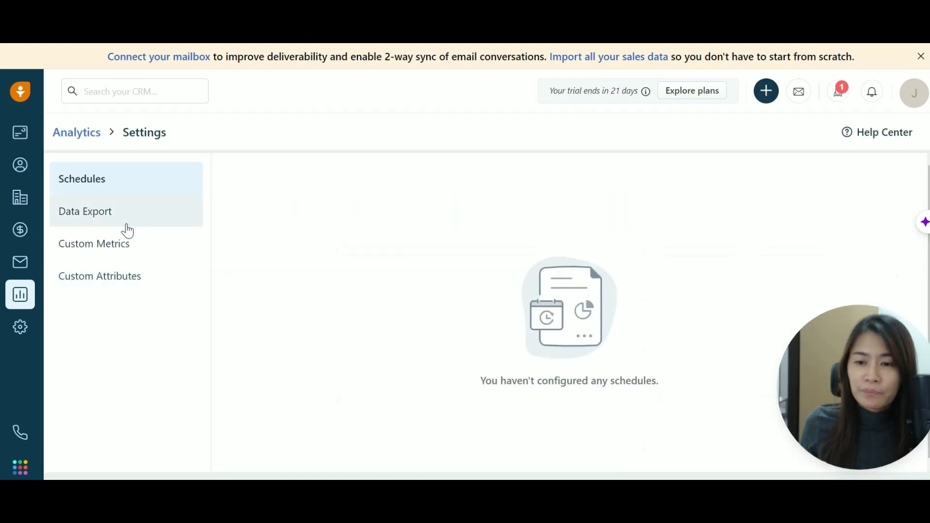
# - Open Admin Settings and scroll through the Communication Channels email, phone and chat options
pyautogui.click(21, 338)
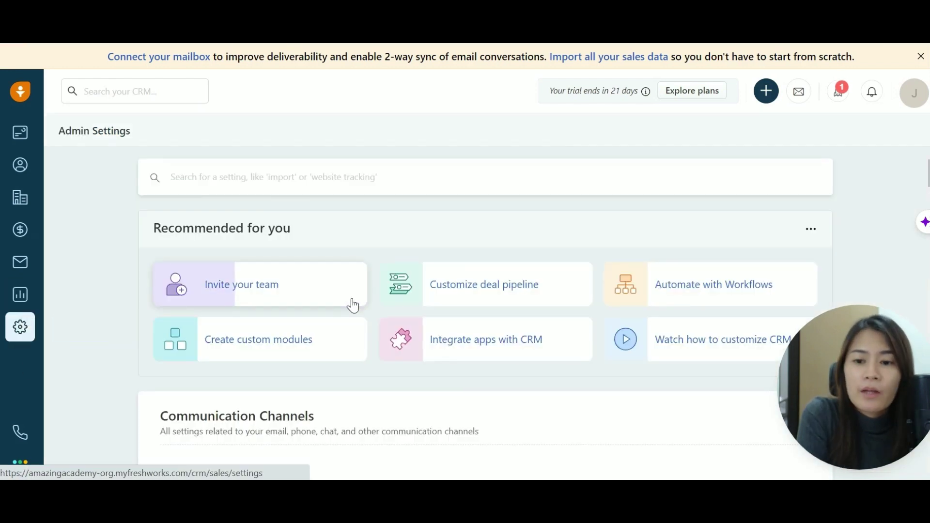
pyautogui.scroll(-3, 354, 306)
pyautogui.scroll(-3, 353, 305)
pyautogui.scroll(2, 307, 291)
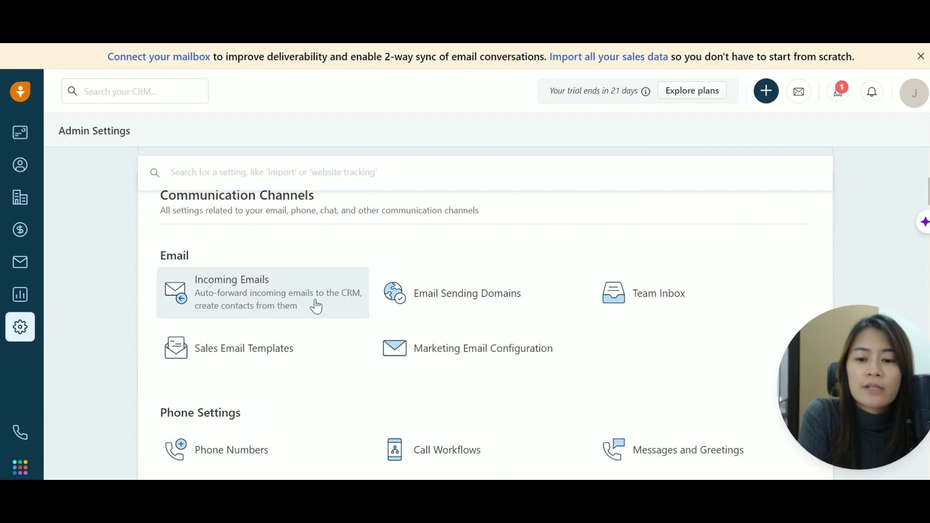
pyautogui.scroll(-3, 325, 308)
pyautogui.scroll(-2, 326, 308)
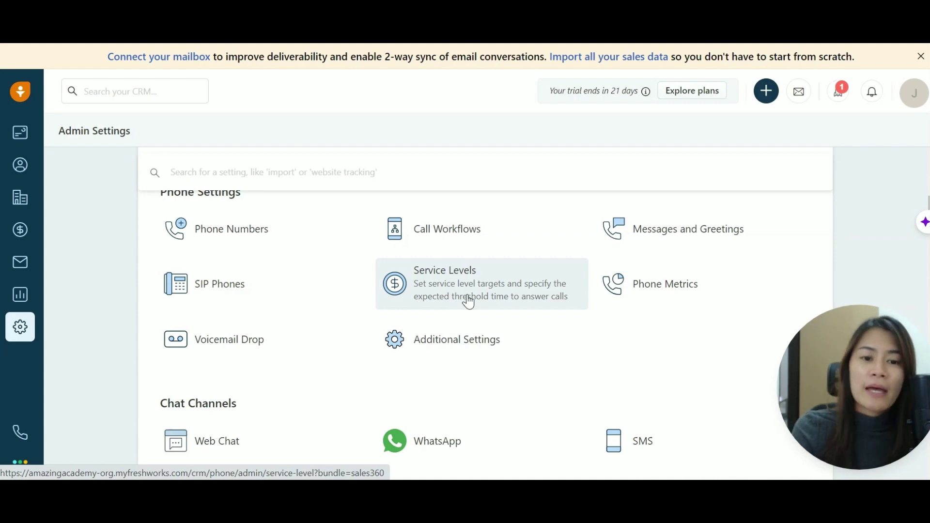
# - Scroll through Chat Channels and Chat Settings, then return to the My Contacts list
pyautogui.scroll(-5, 485, 291)
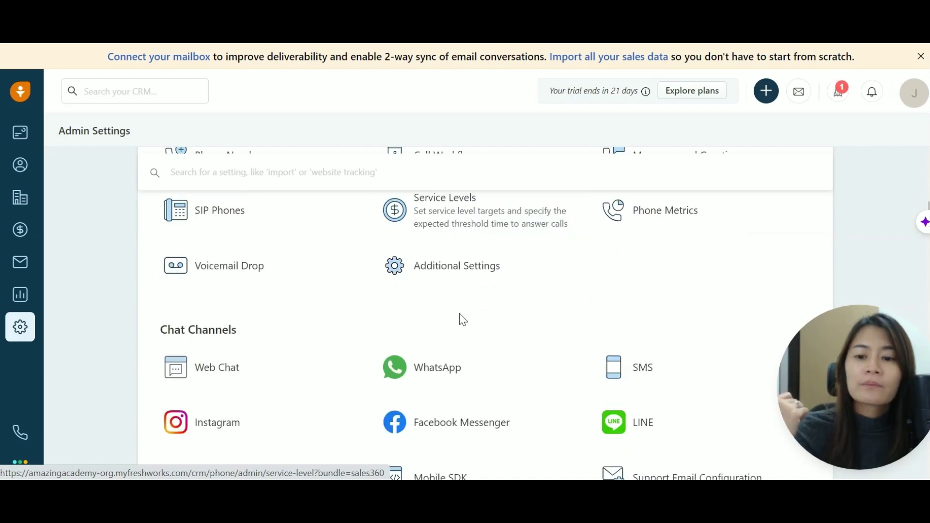
pyautogui.scroll(2, 213, 254)
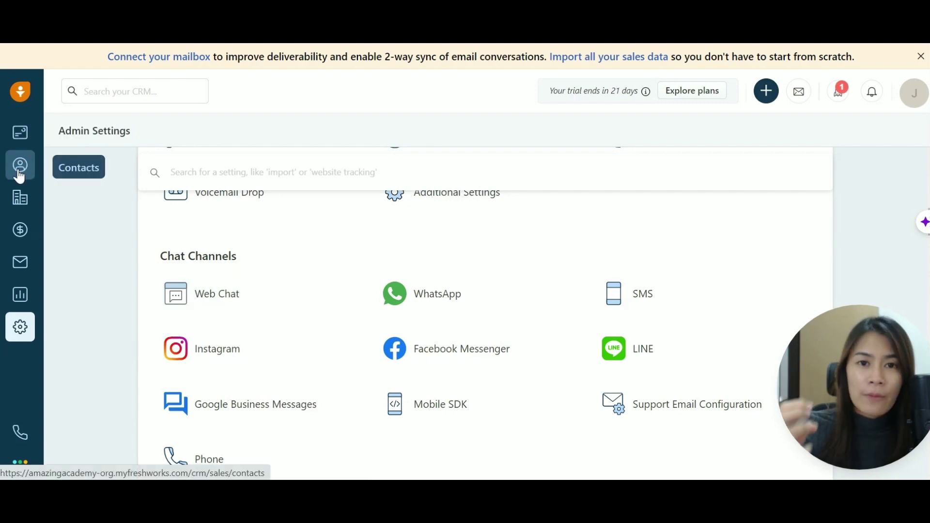
pyautogui.scroll(-6, 402, 333)
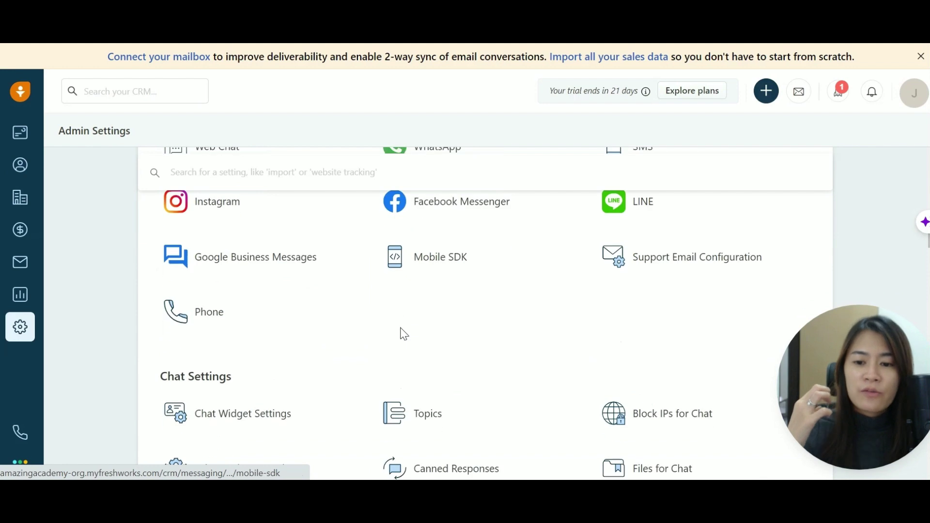
pyautogui.scroll(-2, 402, 333)
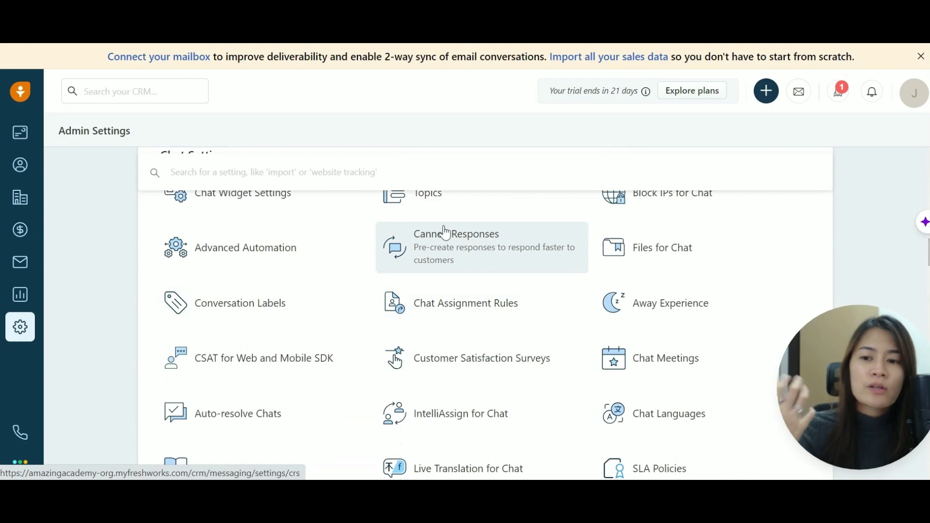
pyautogui.click(20, 166)
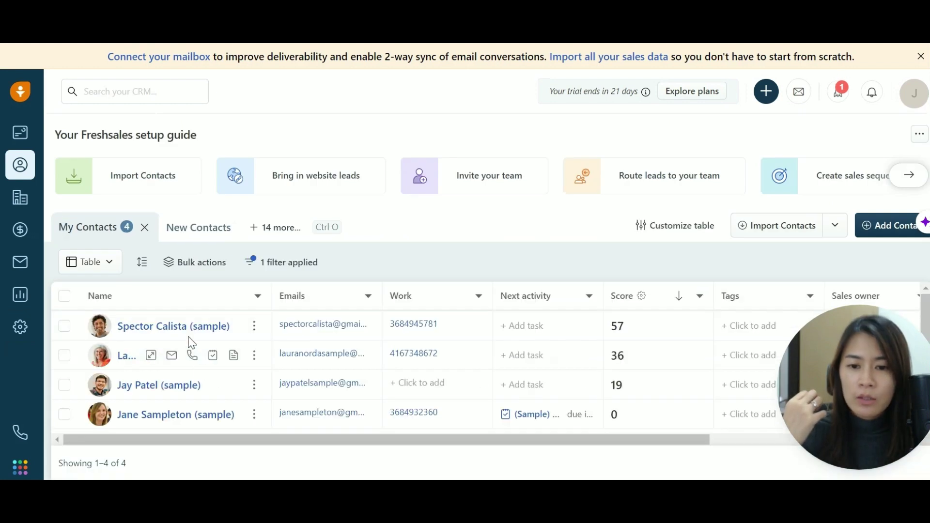
# - Start an email to the first sample contact from its quick action, then discard the unsent draft
pyautogui.moveTo(822, 366); pyautogui.dragTo(71, 99)
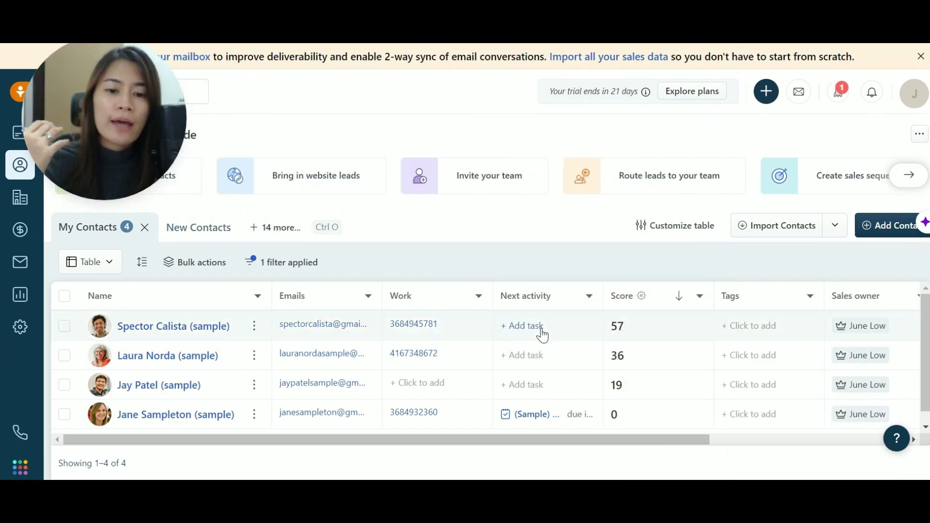
pyautogui.moveTo(165, 333)
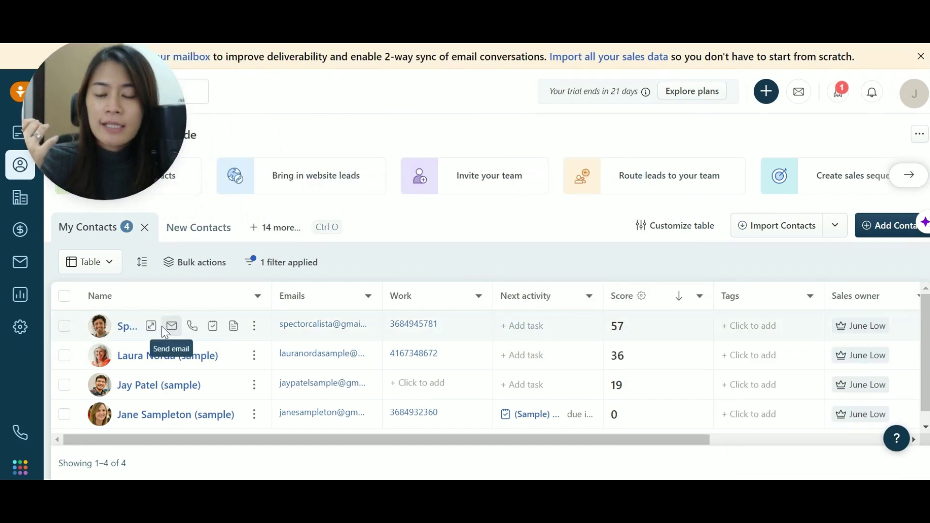
pyautogui.click(124, 327)
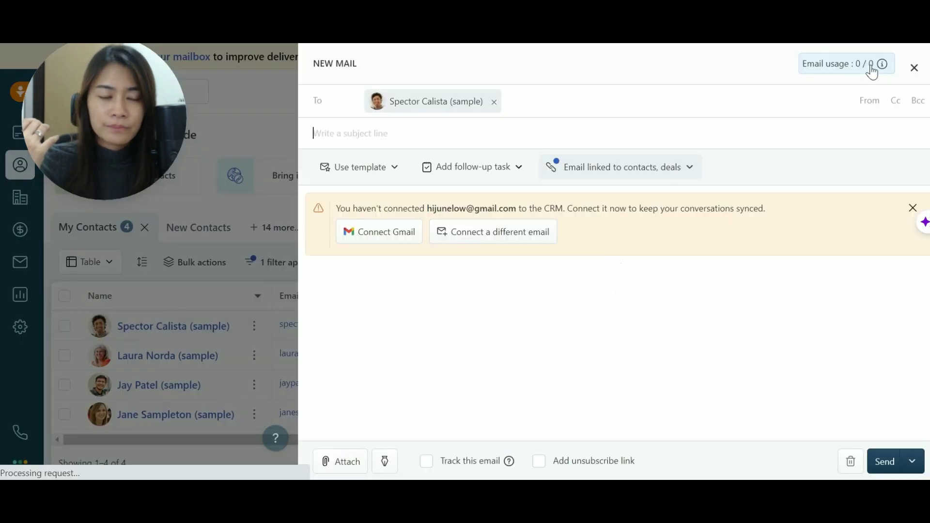
pyautogui.click(252, 289)
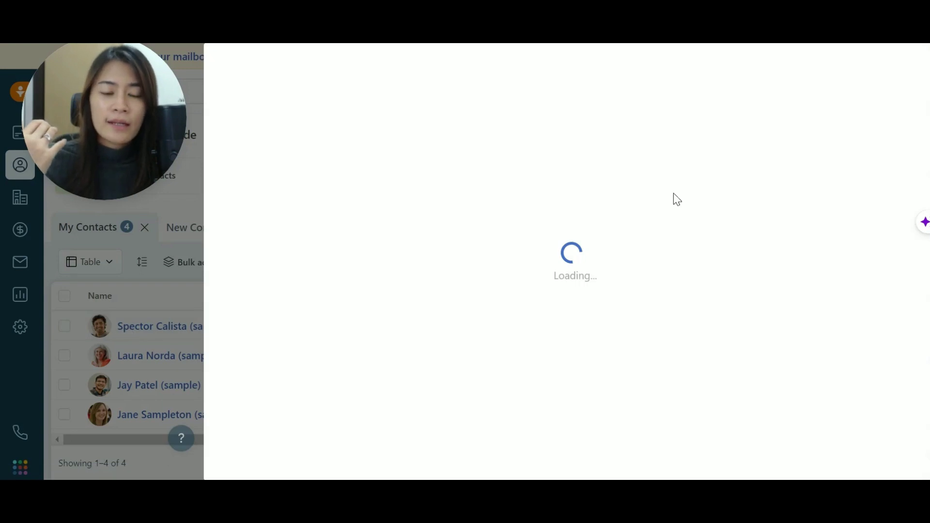
# - Jump to the contact's hidden fields, then return to its score of 57 and basic information
pyautogui.moveTo(329, 259)
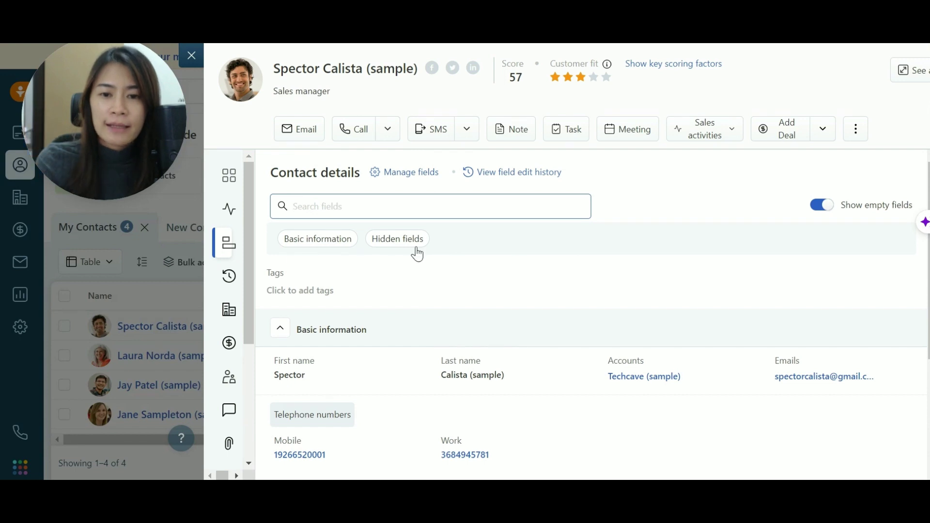
pyautogui.click(417, 254)
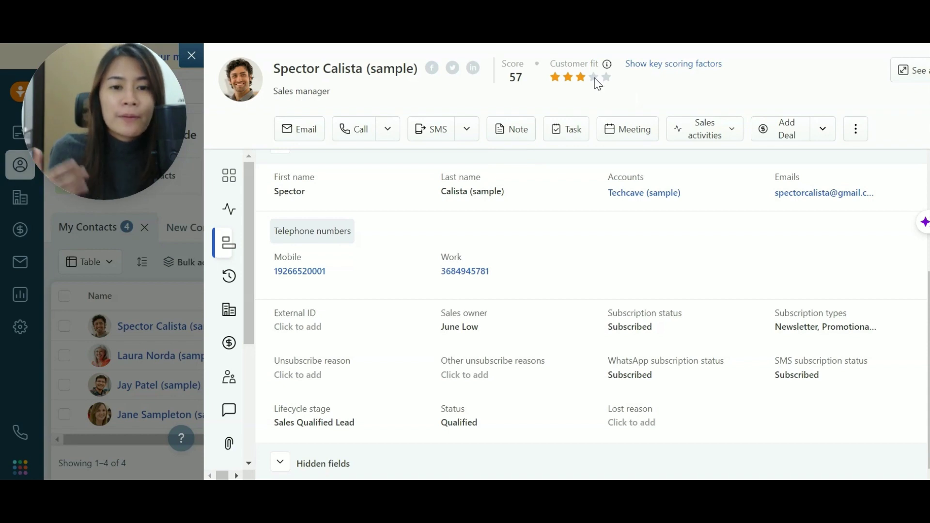
pyautogui.scroll(3, 631, 159)
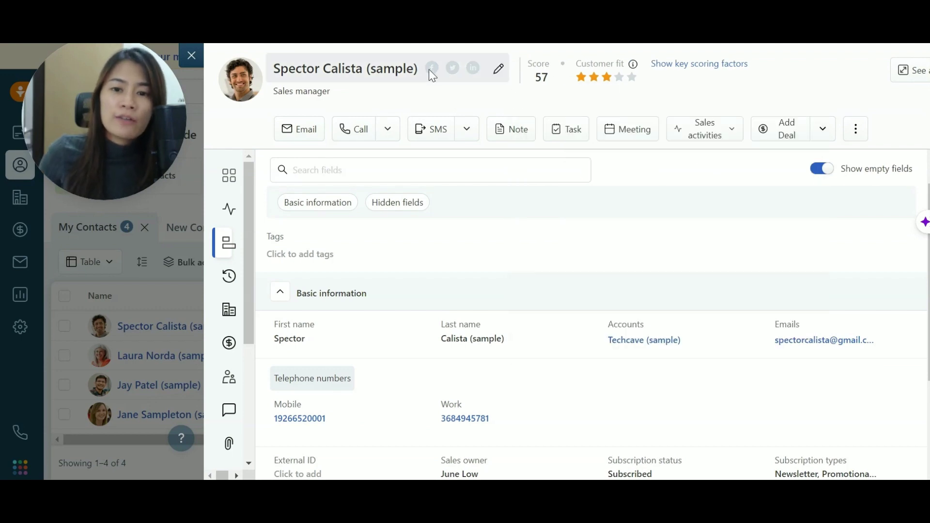
# - Close the contact's name editor without changes and show its activity timeline
pyautogui.click(497, 73)
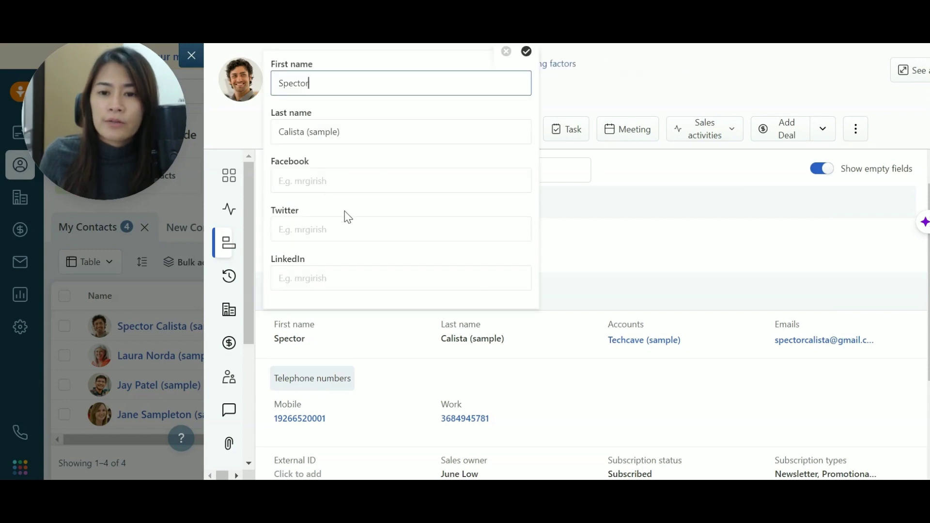
pyautogui.click(638, 192)
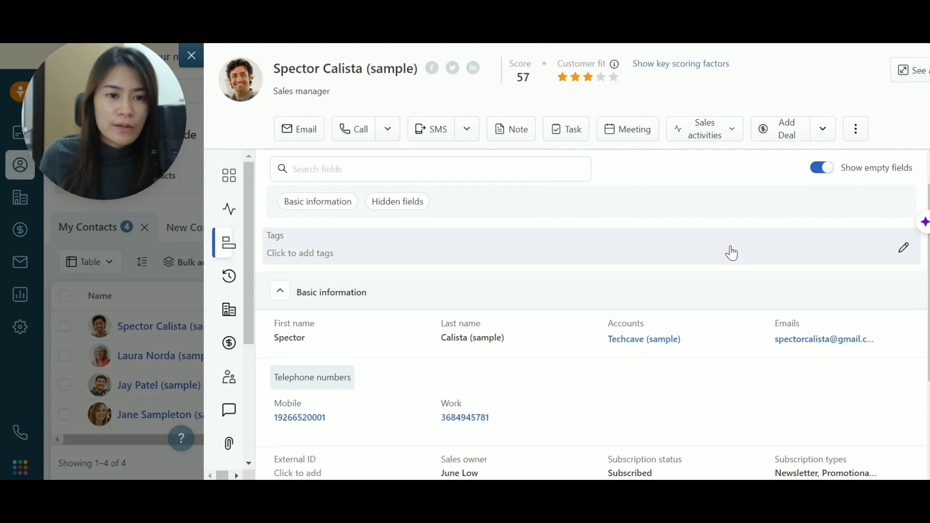
pyautogui.scroll(-3, 722, 271)
pyautogui.moveTo(240, 184)
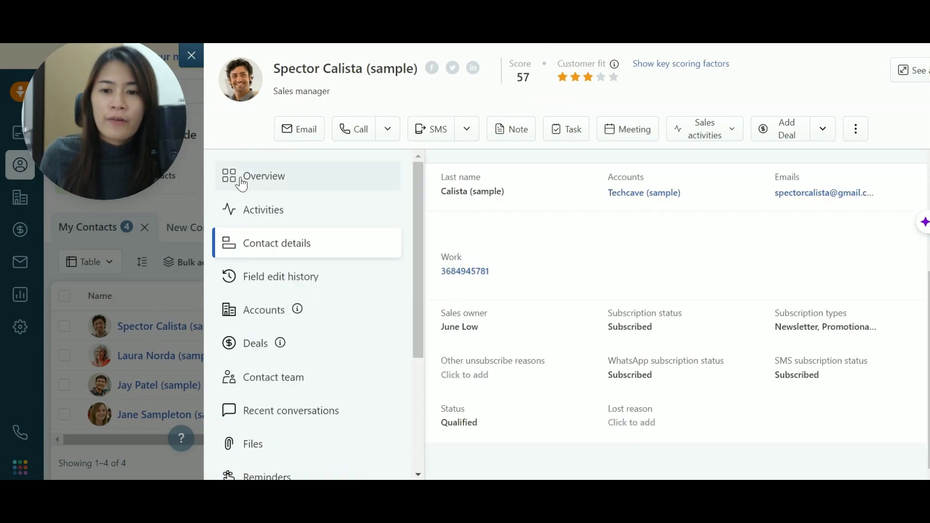
pyautogui.click(312, 220)
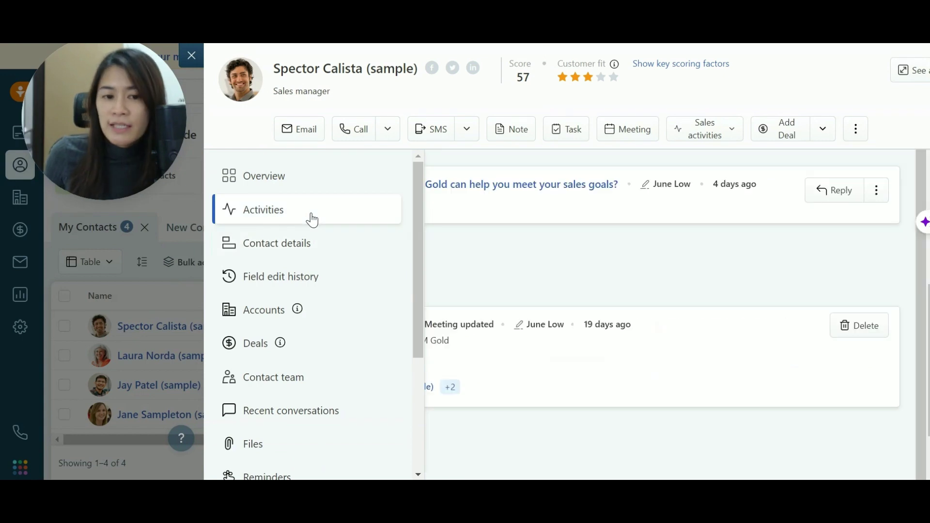
# - View the contact's field edit history
pyautogui.moveTo(249, 213)
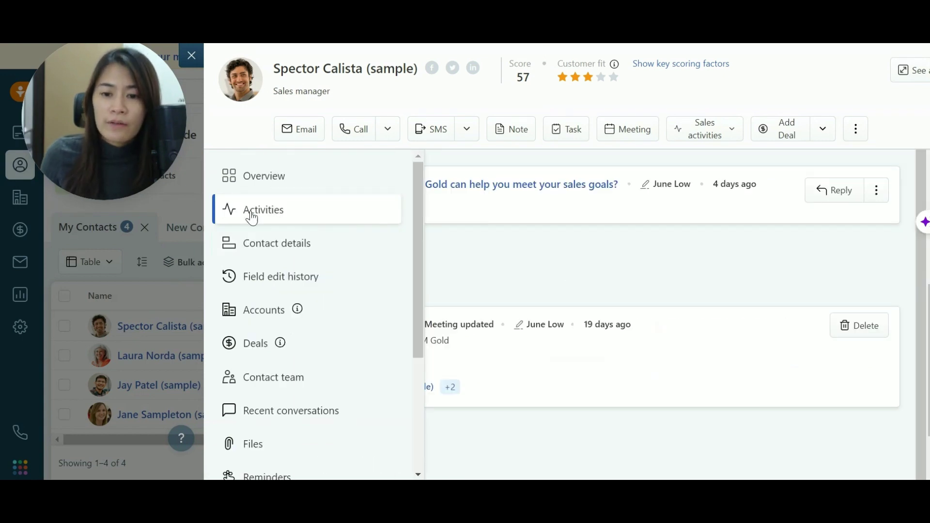
pyautogui.moveTo(295, 301)
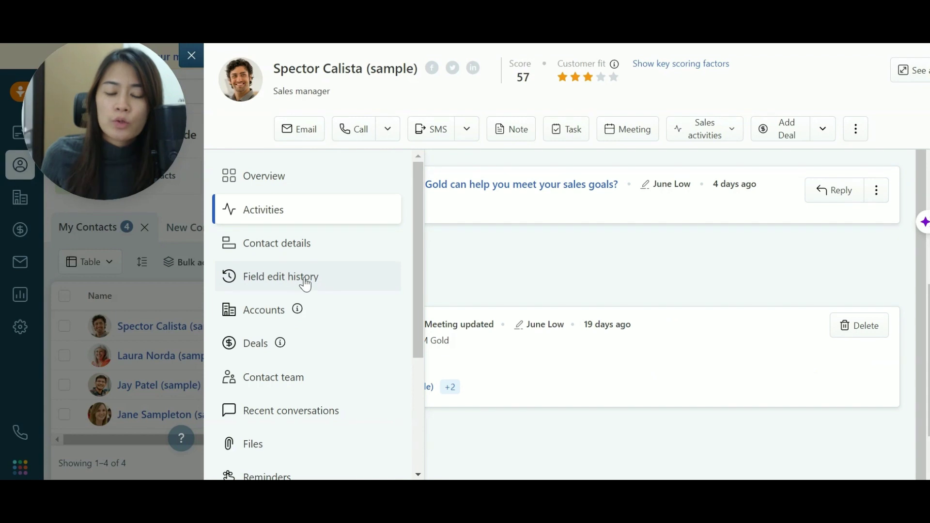
pyautogui.click(311, 286)
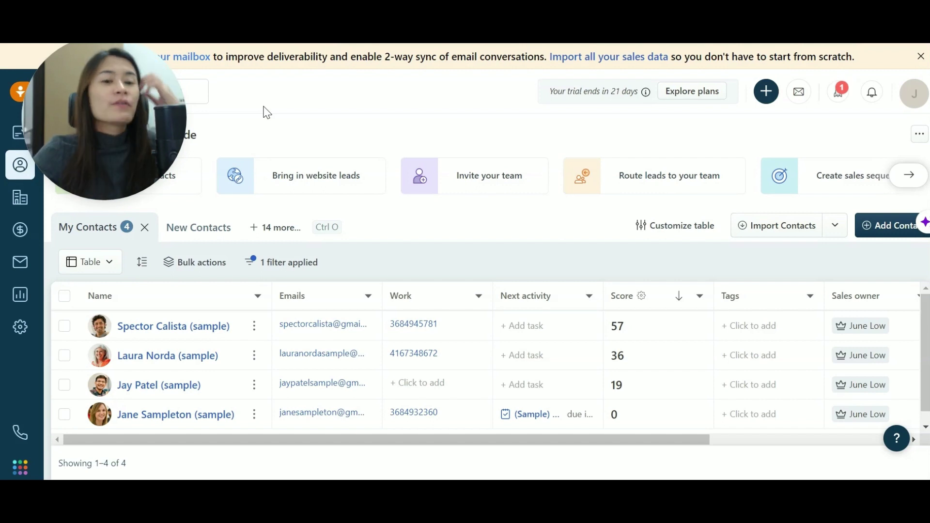
pyautogui.moveTo(77, 137)
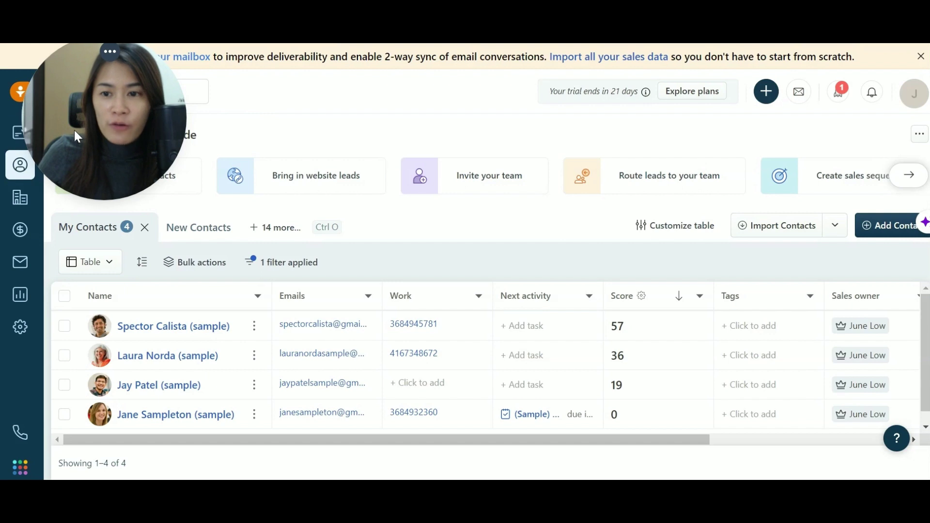